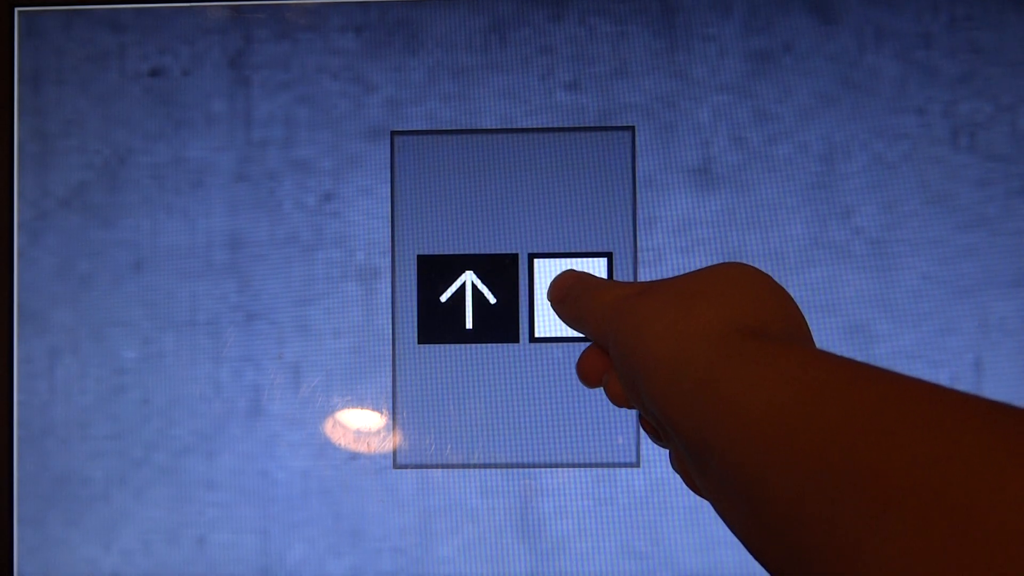
# Summon the elevator with the up hall call and request floor 6 on the car panel.
pyautogui.click(564, 299)
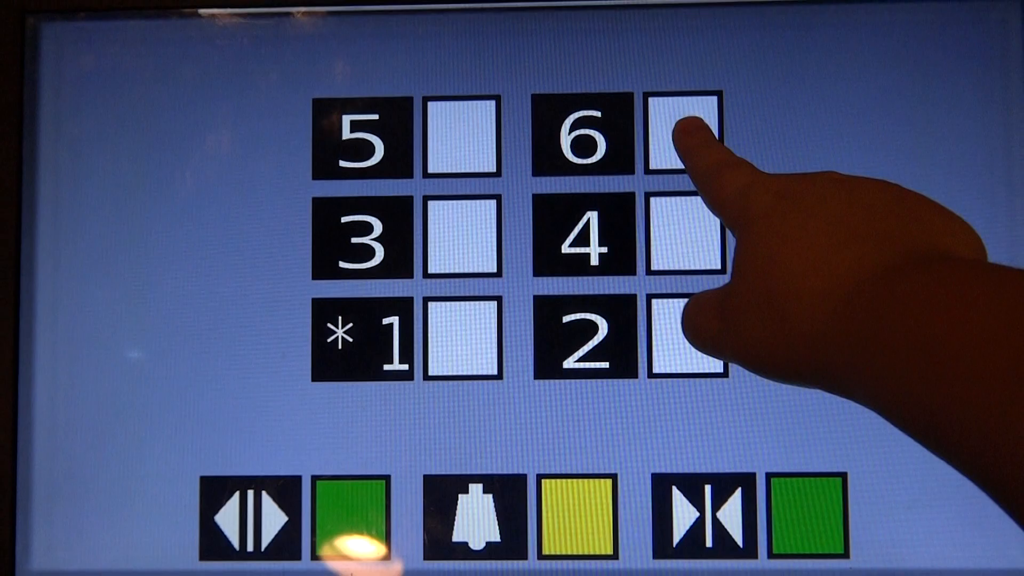
pyautogui.click(684, 132)
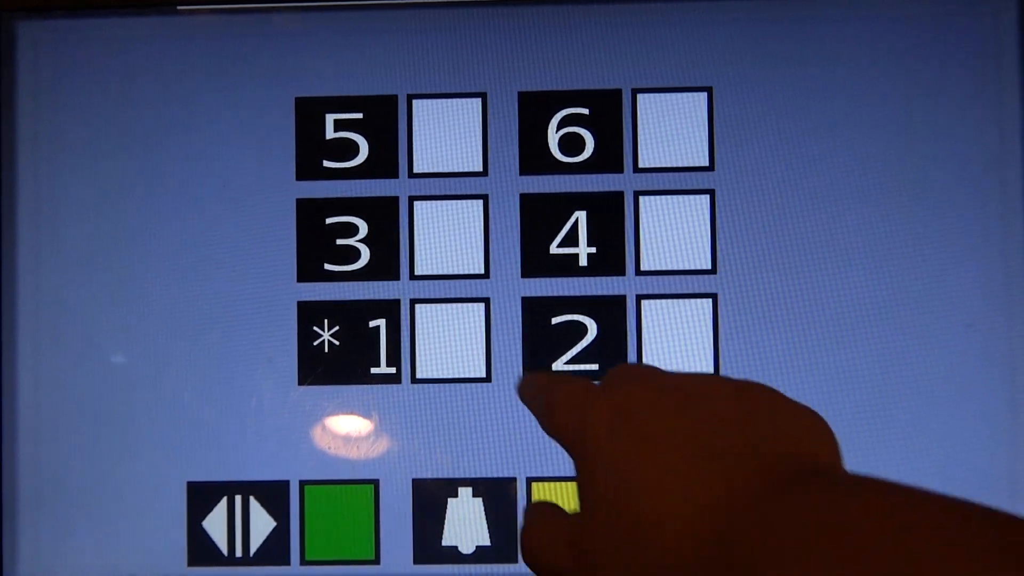
# Request floor 1 on the car panel to bring the elevator back down.
pyautogui.click(428, 319)
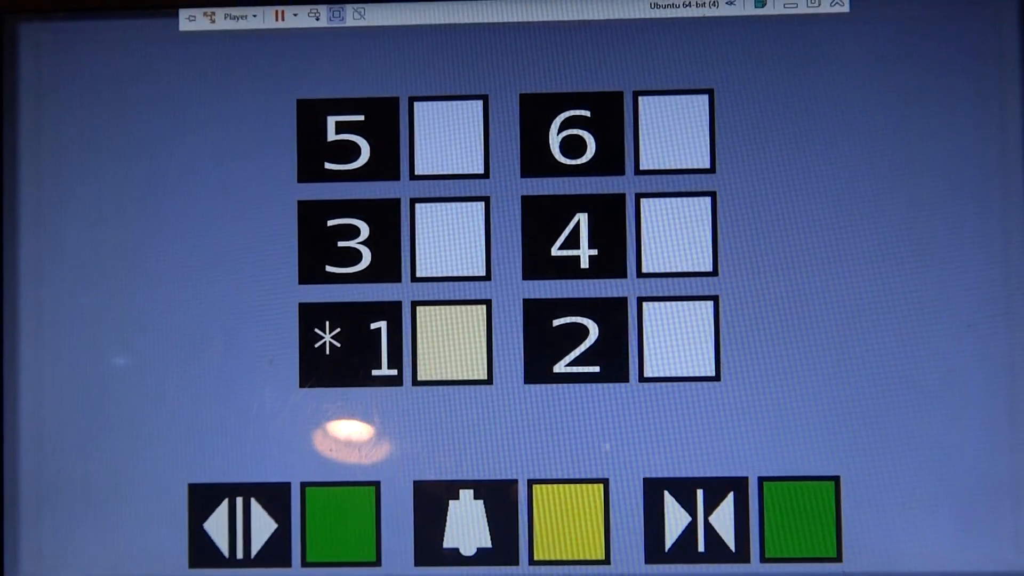